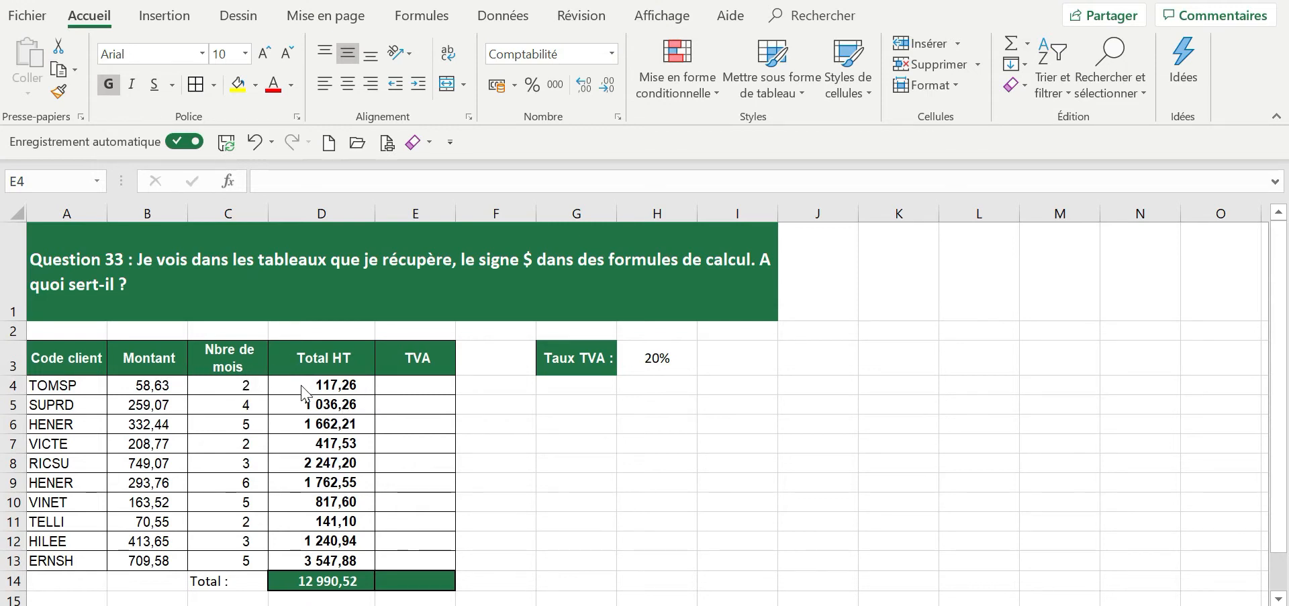
Calculate the first client's TVA in E4 by multiplying the Total HT in D4 by the rate in H3
click(431, 385)
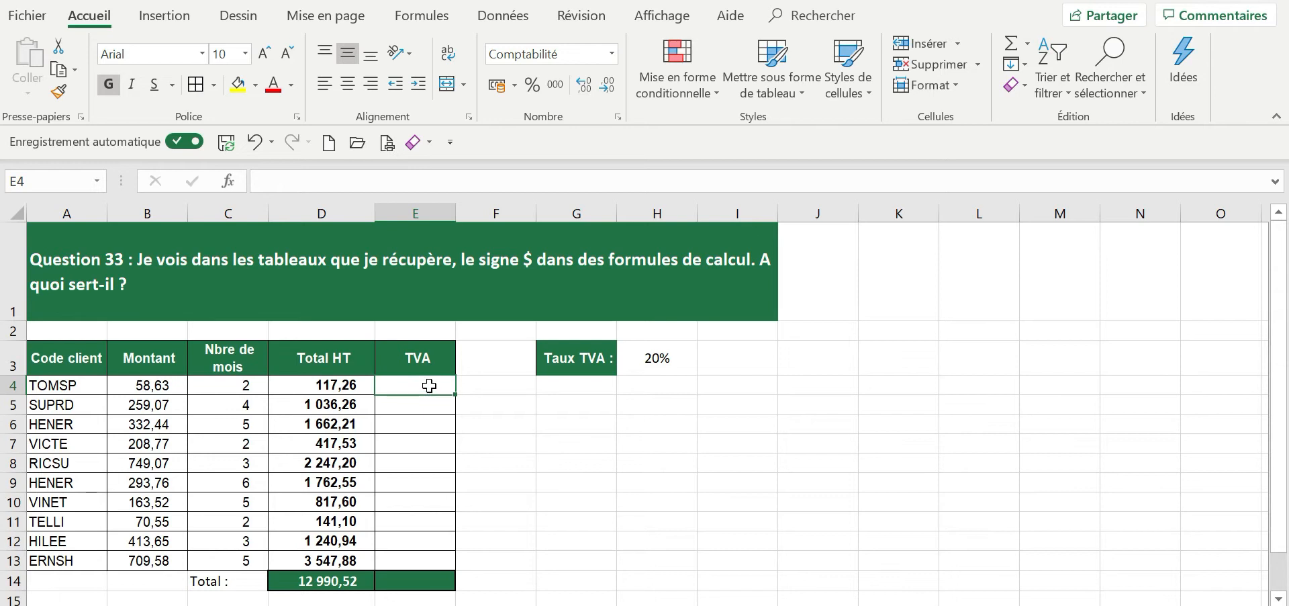
text(=)
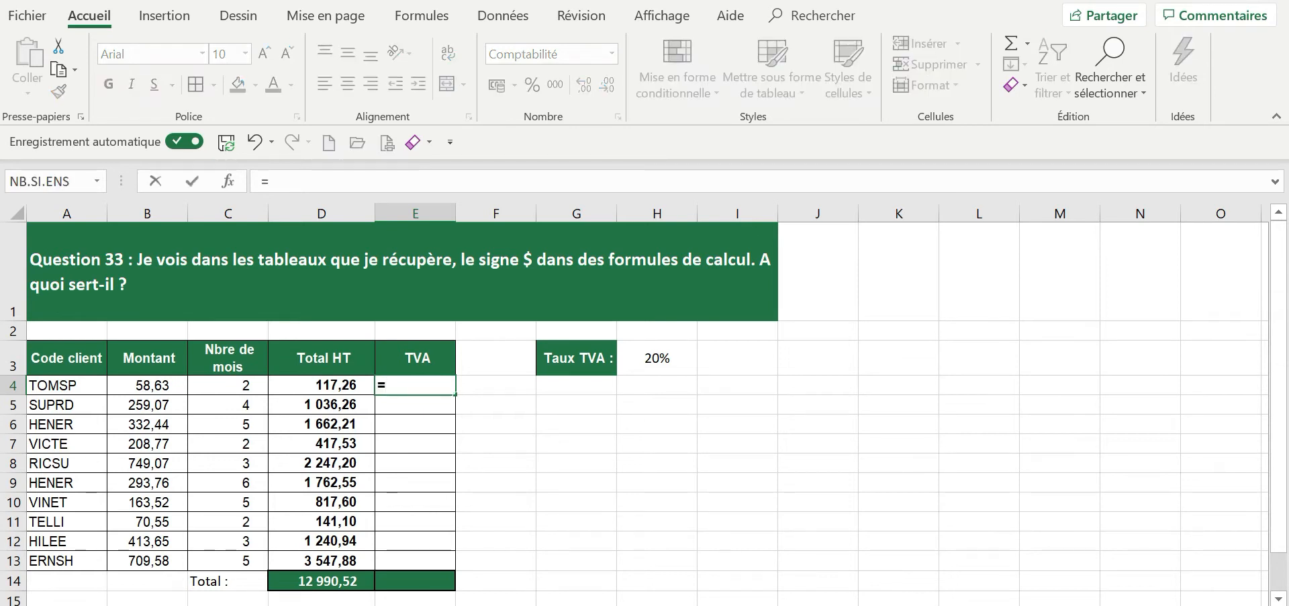
click(349, 388)
text(*2)
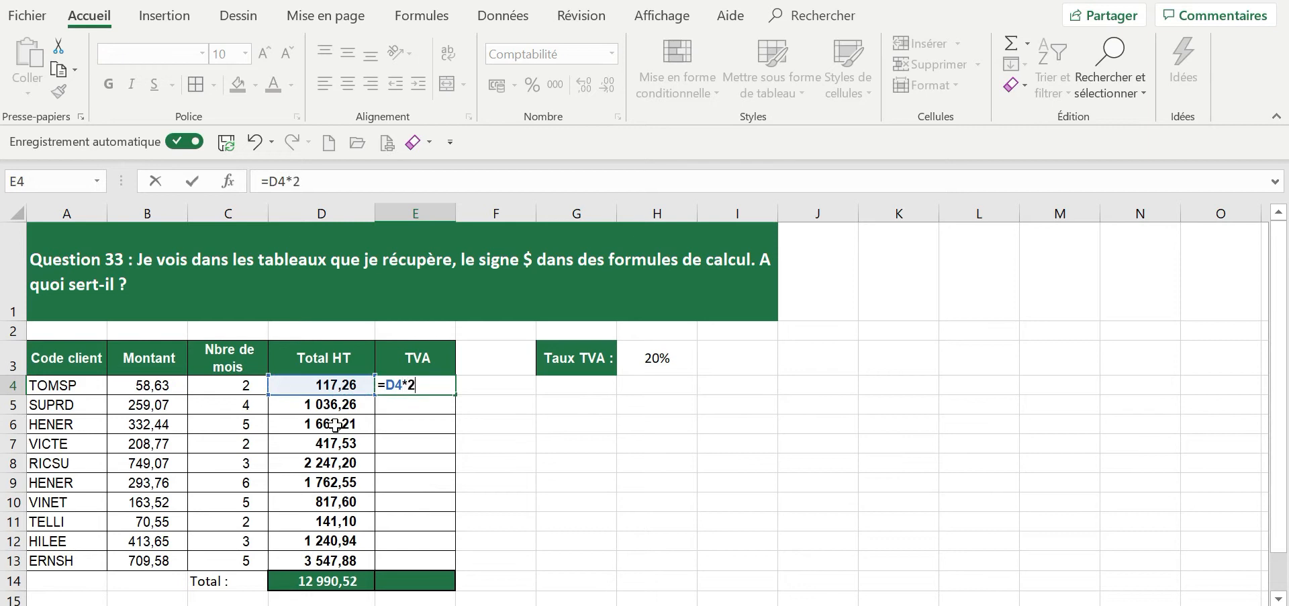
text(0%)
key(BackSpace)
key(BackSpace)
key(BackSpace)
click(663, 354)
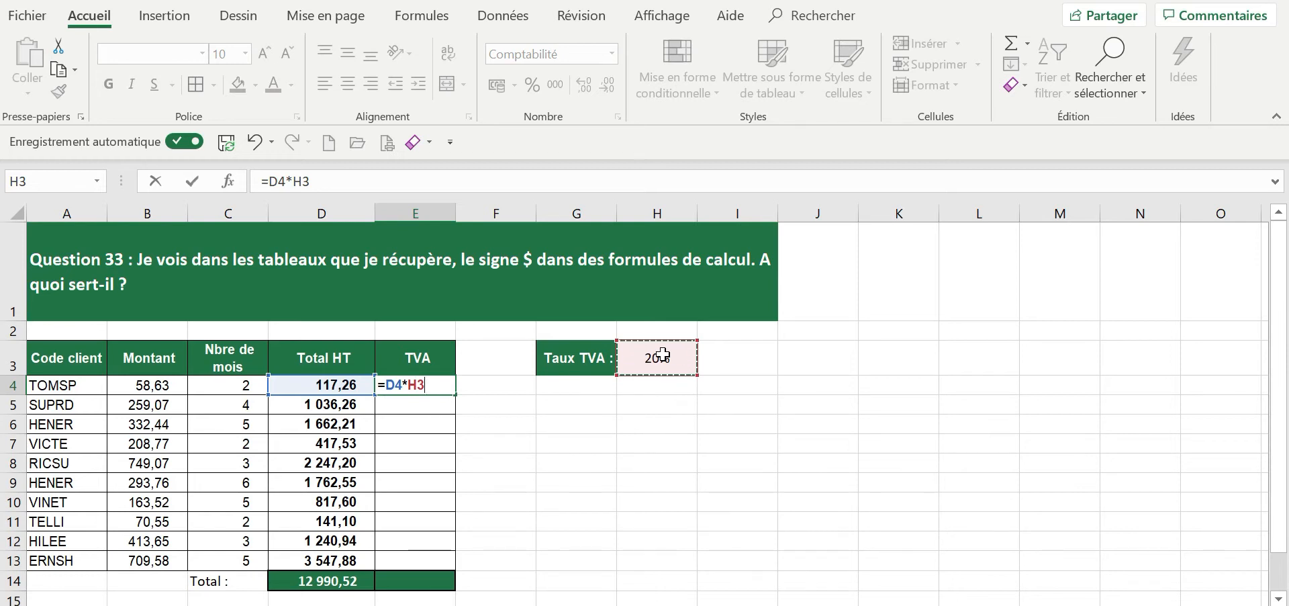
key(Return)
Copy the E4 formula down to E13 and examine which cells the E4 and E5 formulas reference
click(423, 386)
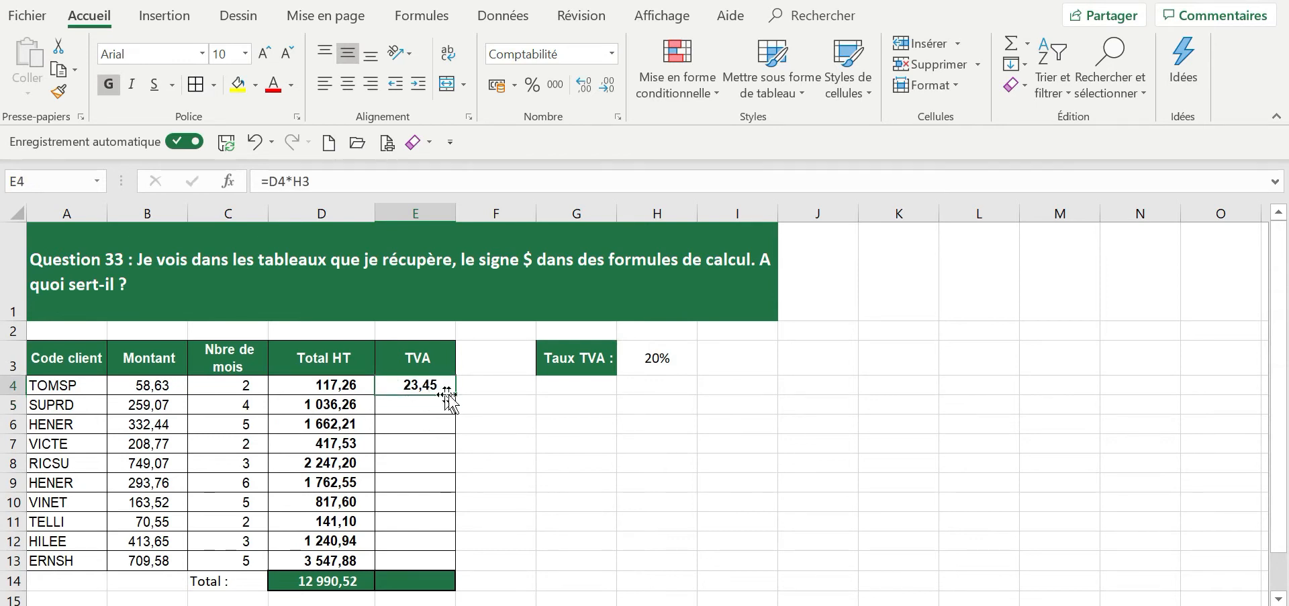
drag(455, 395, 463, 558)
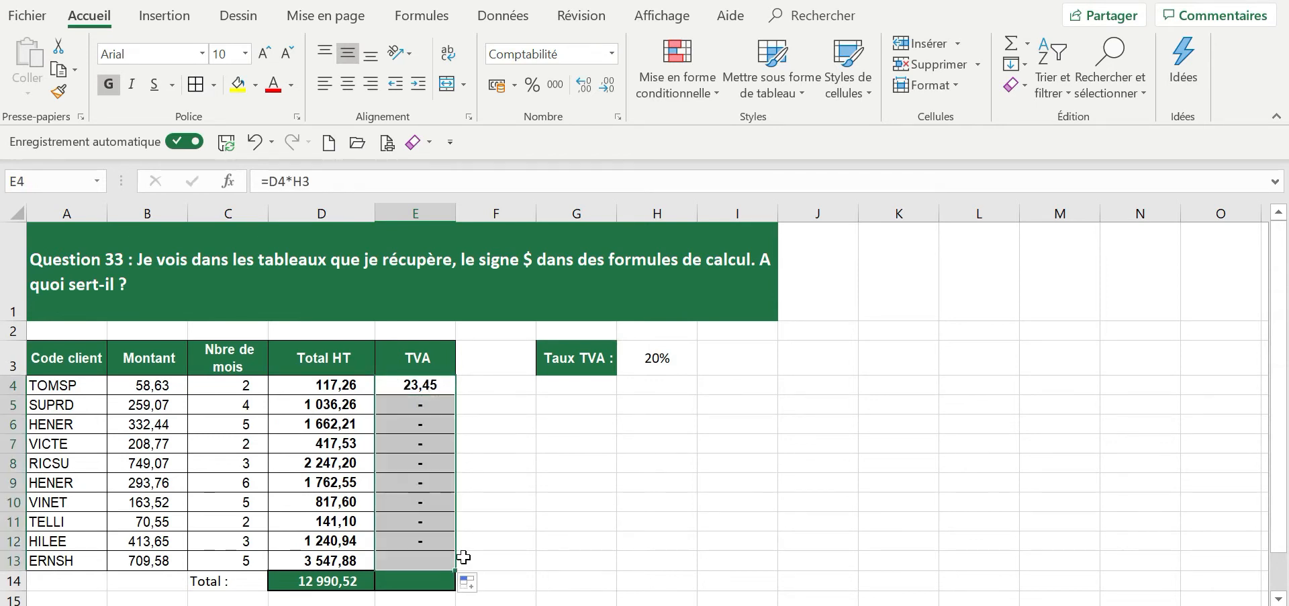
click(419, 405)
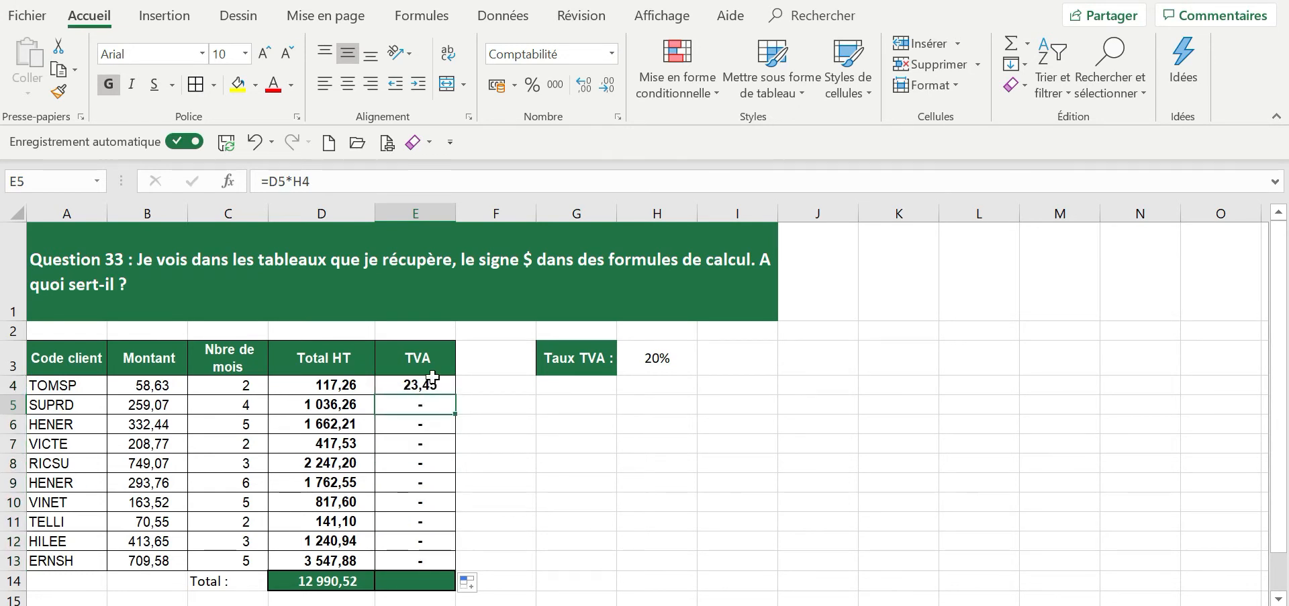
click(429, 382)
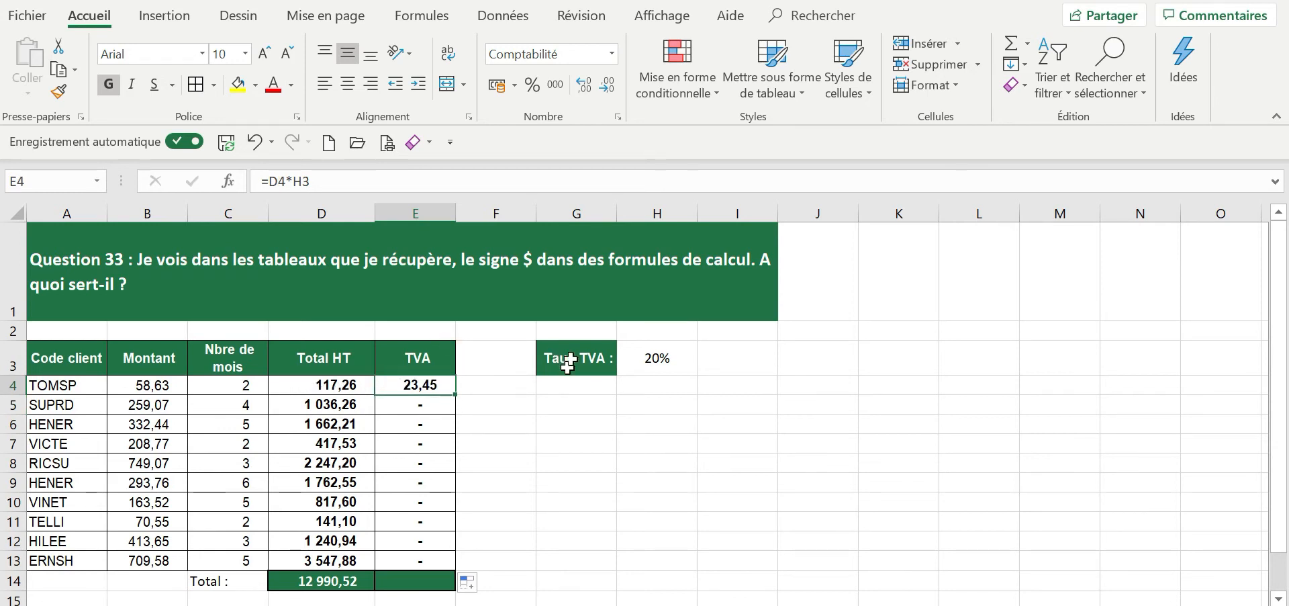
click(434, 402)
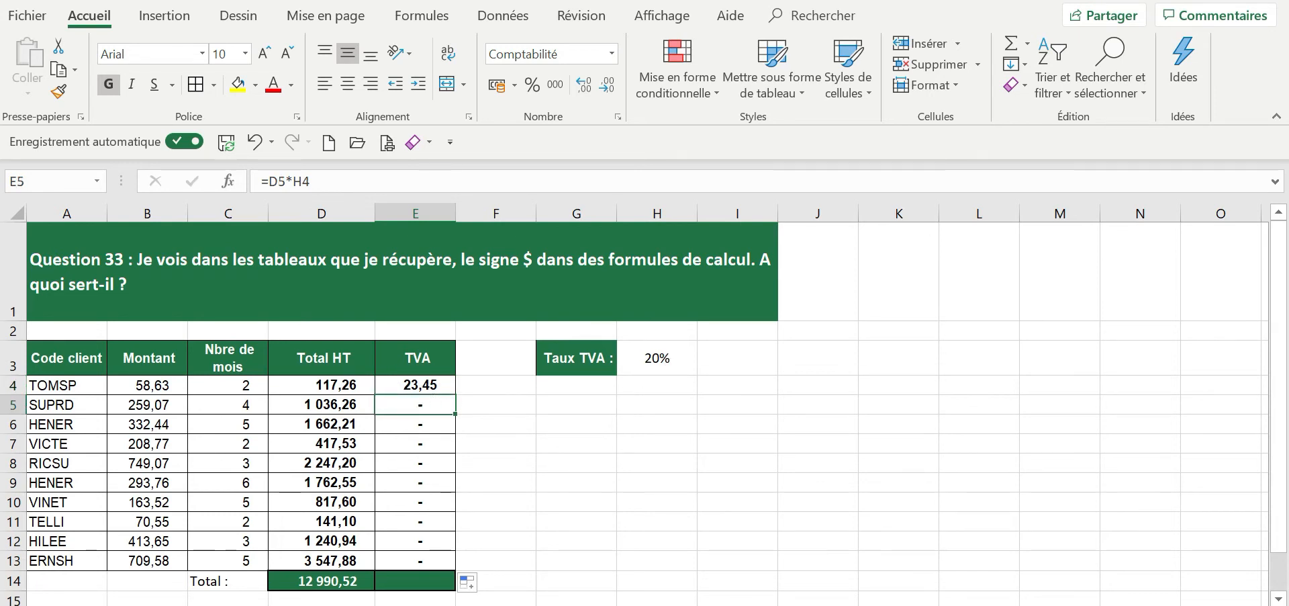
double_click(434, 402)
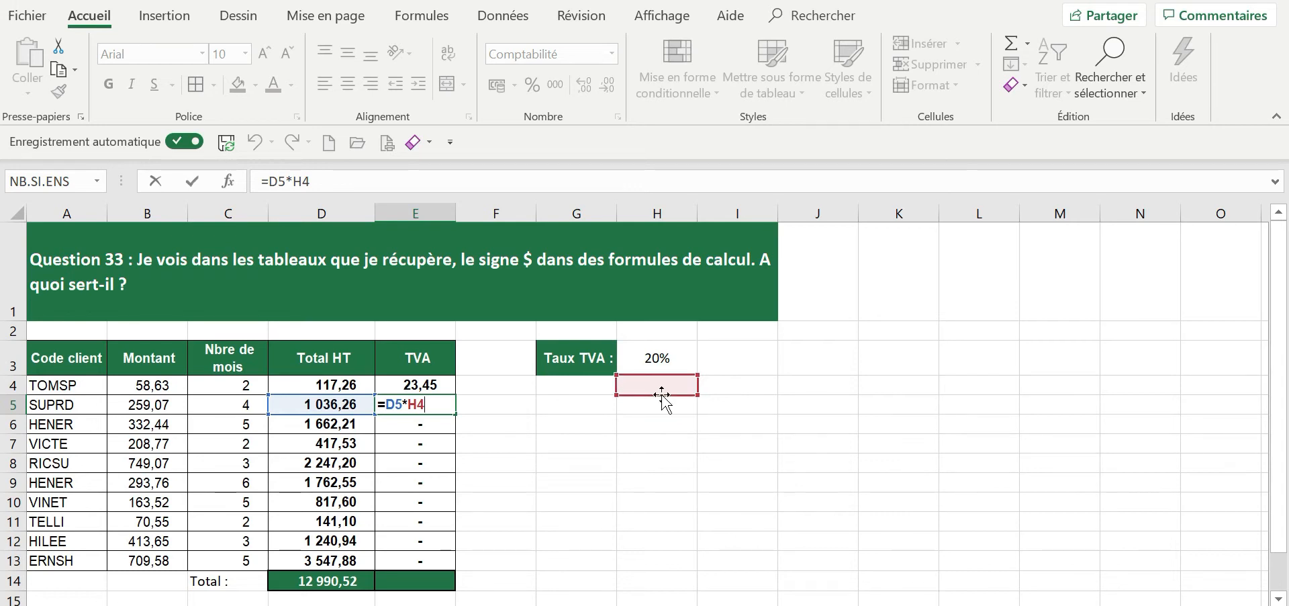
key(Return)
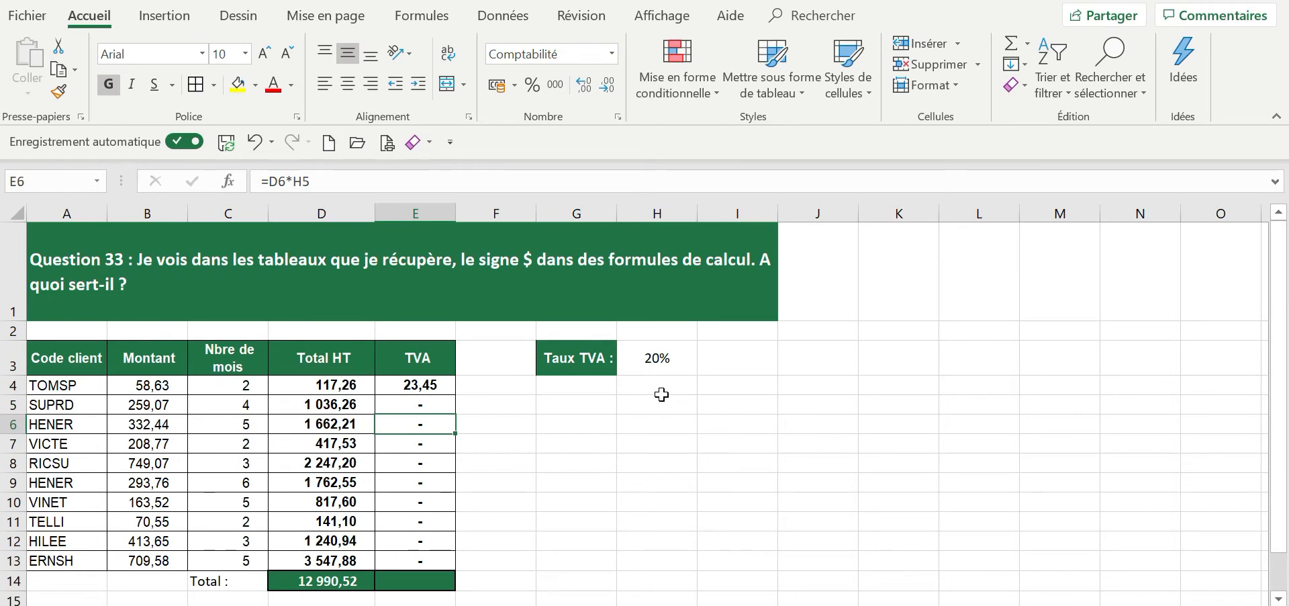
Clear the copied TVA formulas from E5:E13
drag(416, 405, 419, 565)
key(Delete)
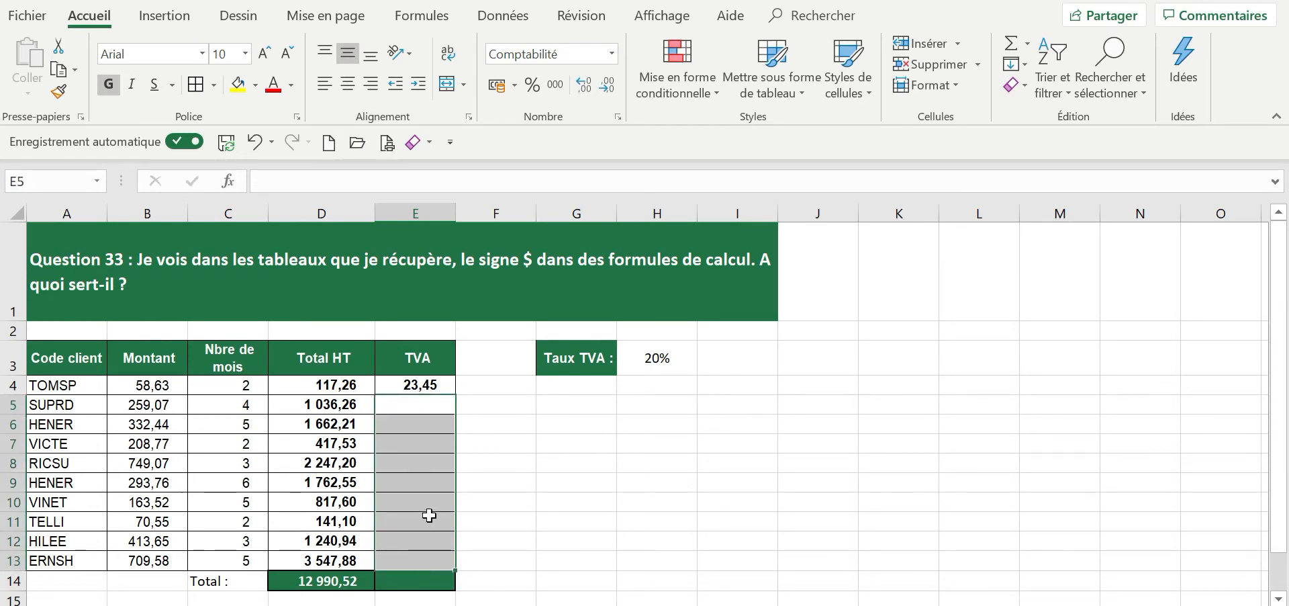
drag(424, 383, 423, 424)
Lock the TVA rate reference in the E4 formula with dollar signs so it reads =D4*$H$3
click(425, 382)
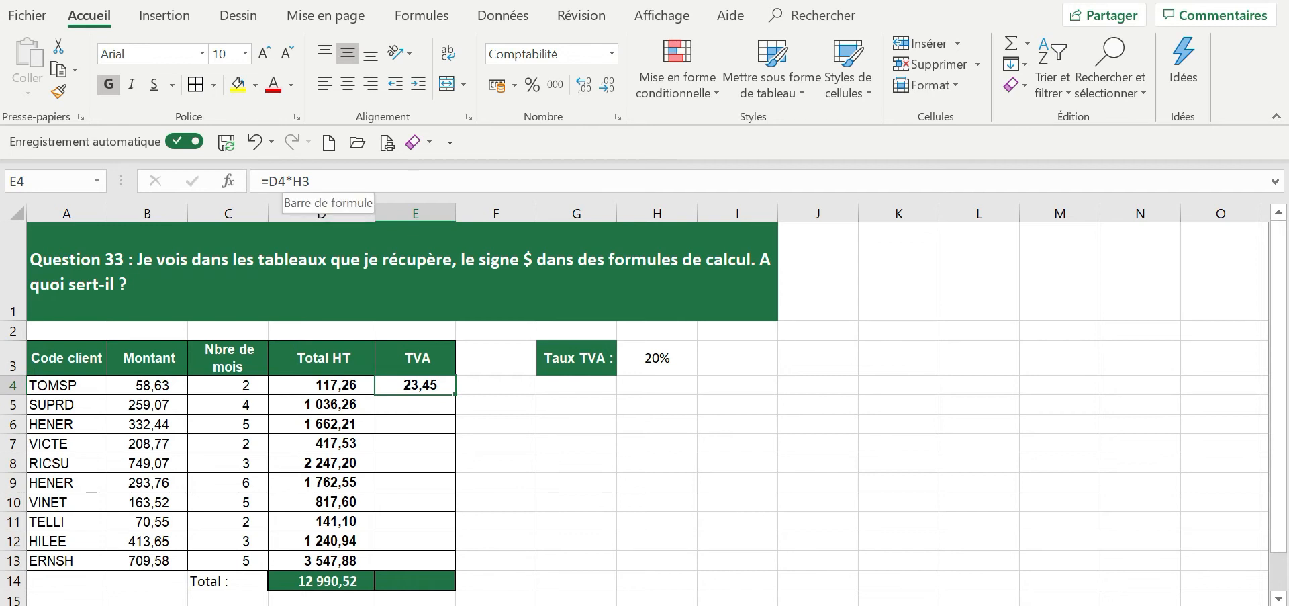
click(293, 182)
text($)
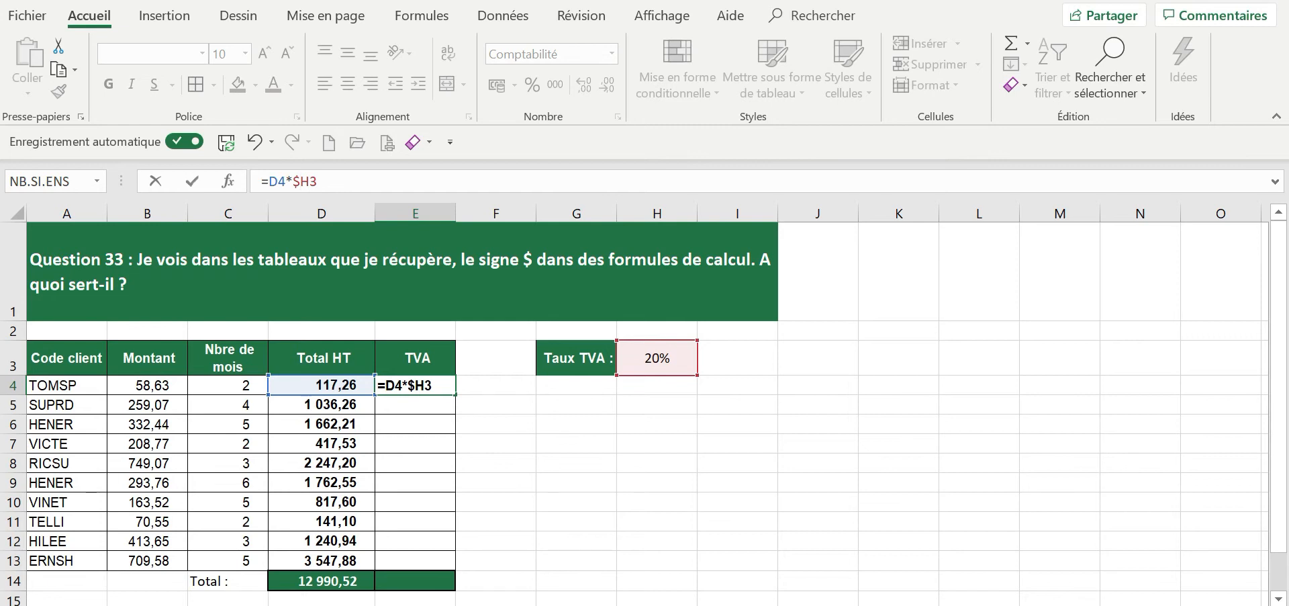
text($)
key(Return)
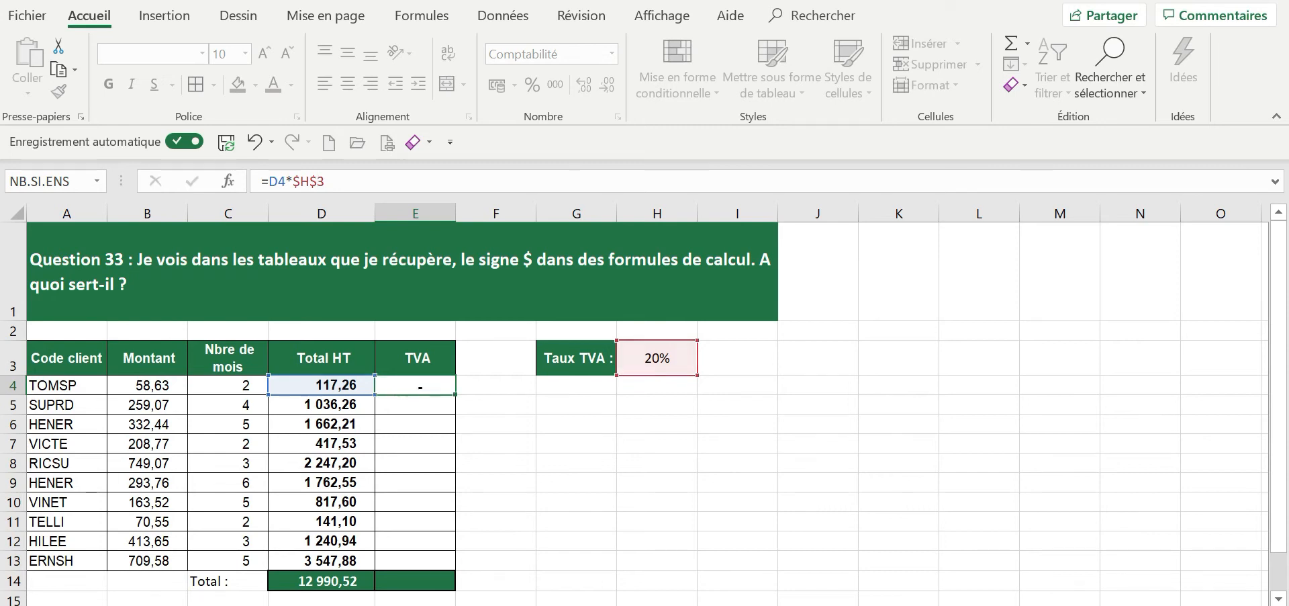
Fill the locked E4 formula down to E13 and clear the copies from E5:E13
click(428, 388)
drag(455, 394, 435, 568)
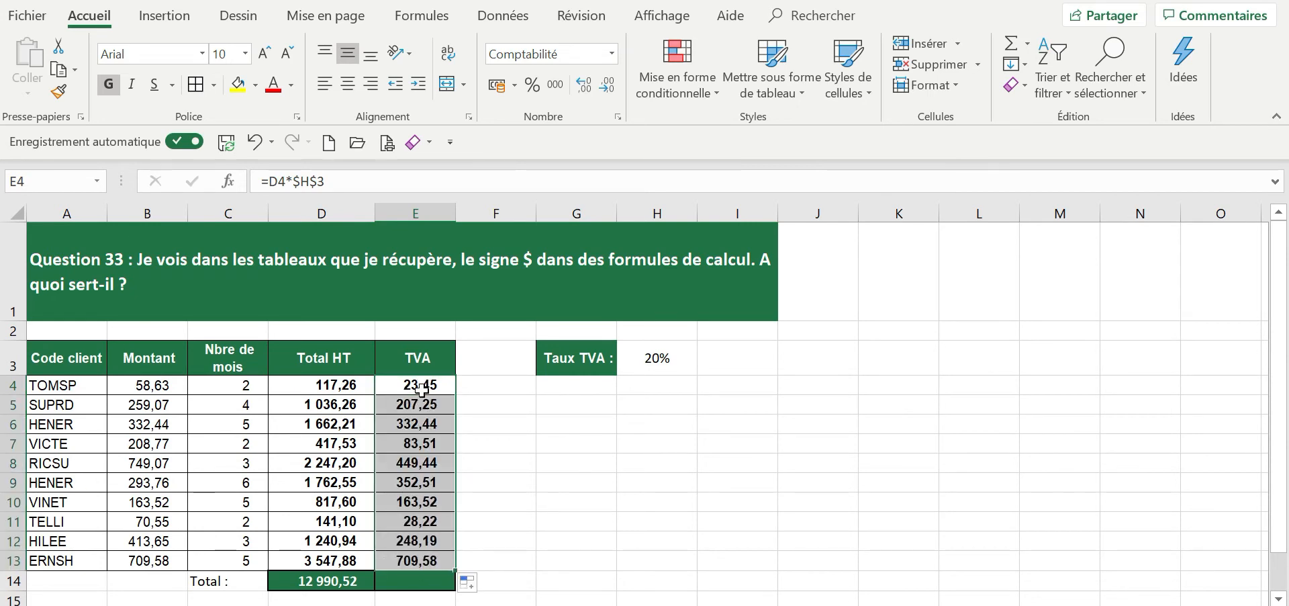
click(406, 404)
drag(406, 403, 400, 558)
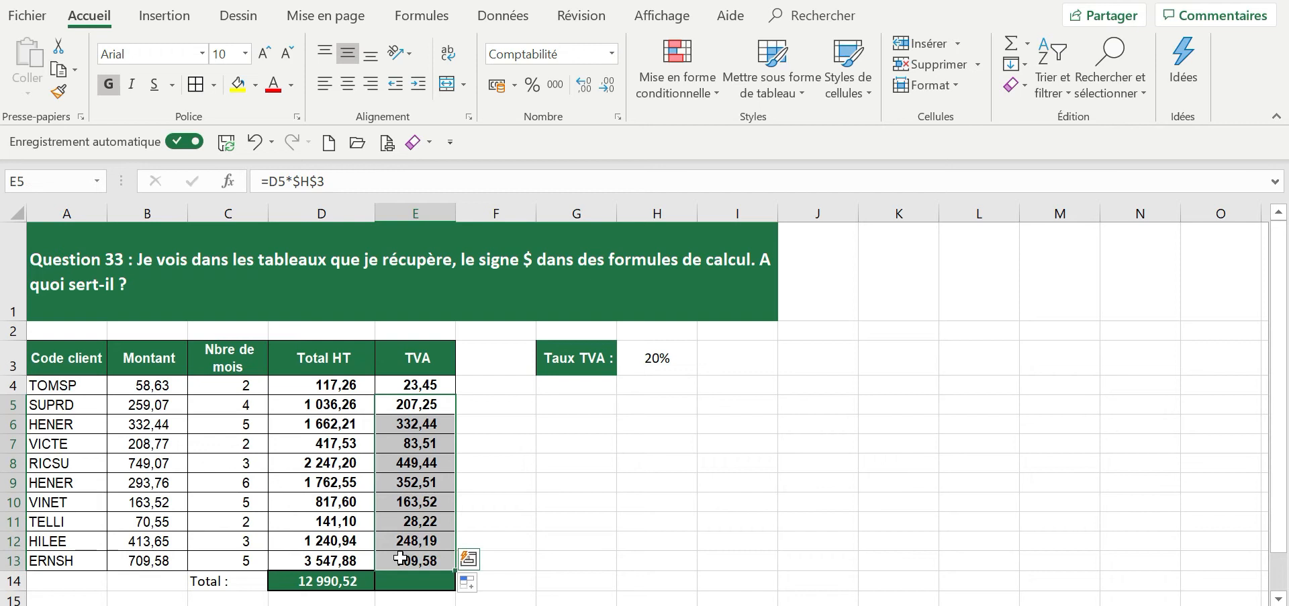
key(Delete)
Toggle the $H$3 reference in the E4 formula through its mixed forms to the relative H3
click(424, 385)
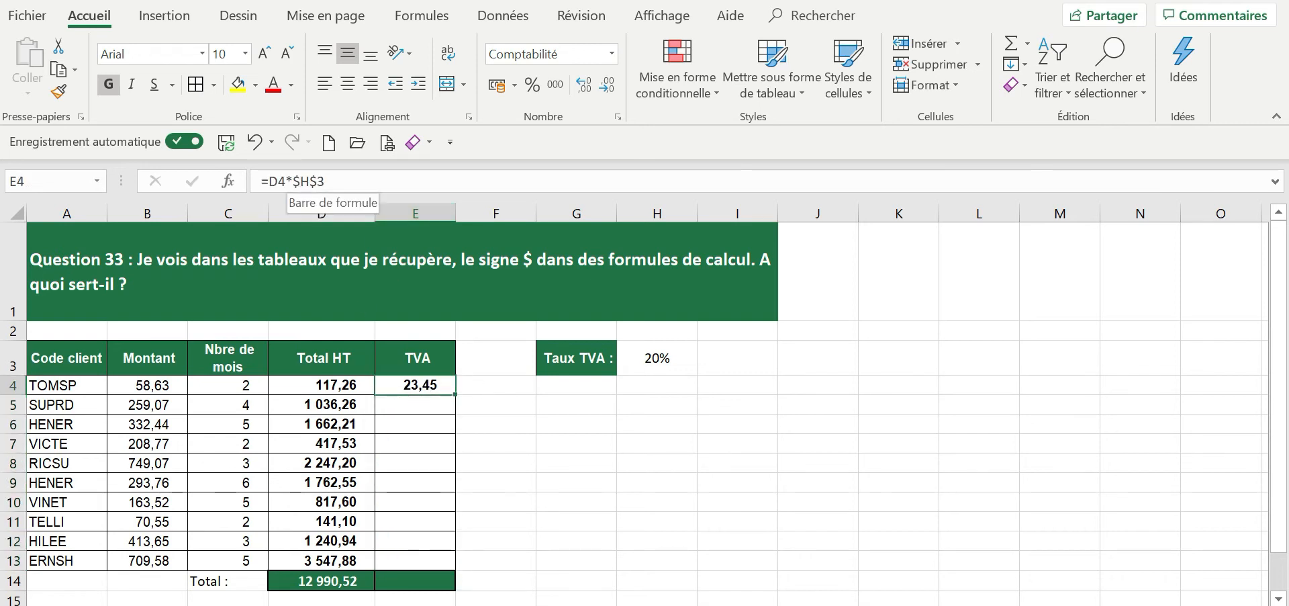
drag(293, 181, 354, 202)
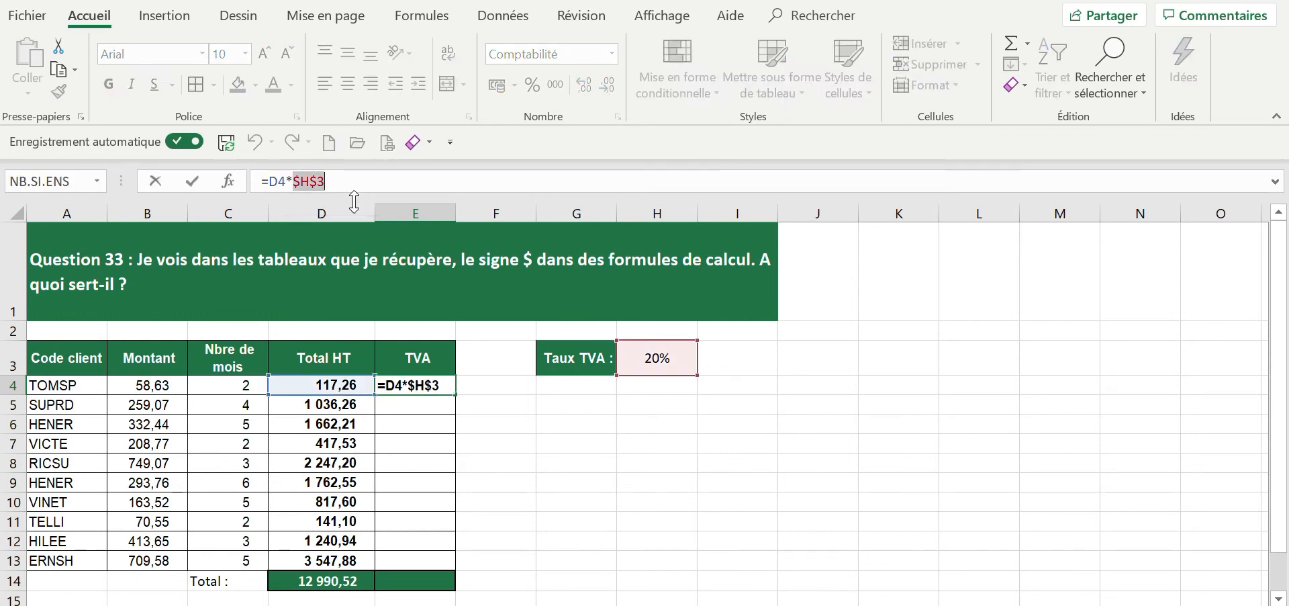
key(F4)
key(F4)
key(F4)
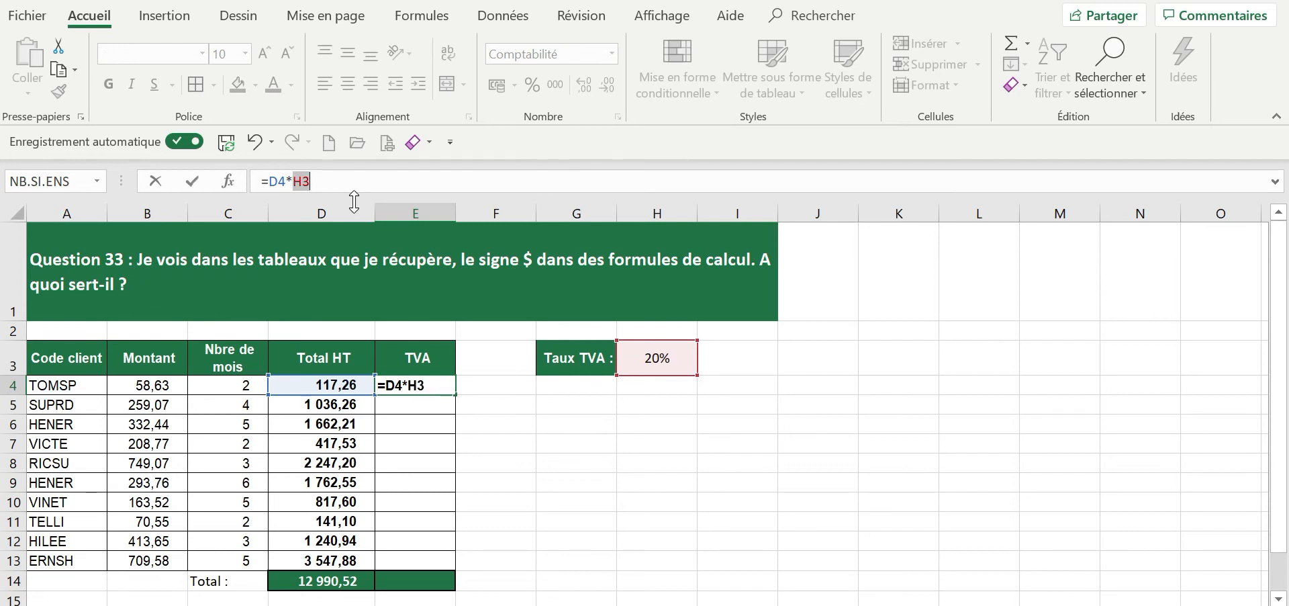
Toggle the rate reference in E4 to absolute so the formula is =D4*$H$3, and fill it down to E13
click(312, 182)
key(F4)
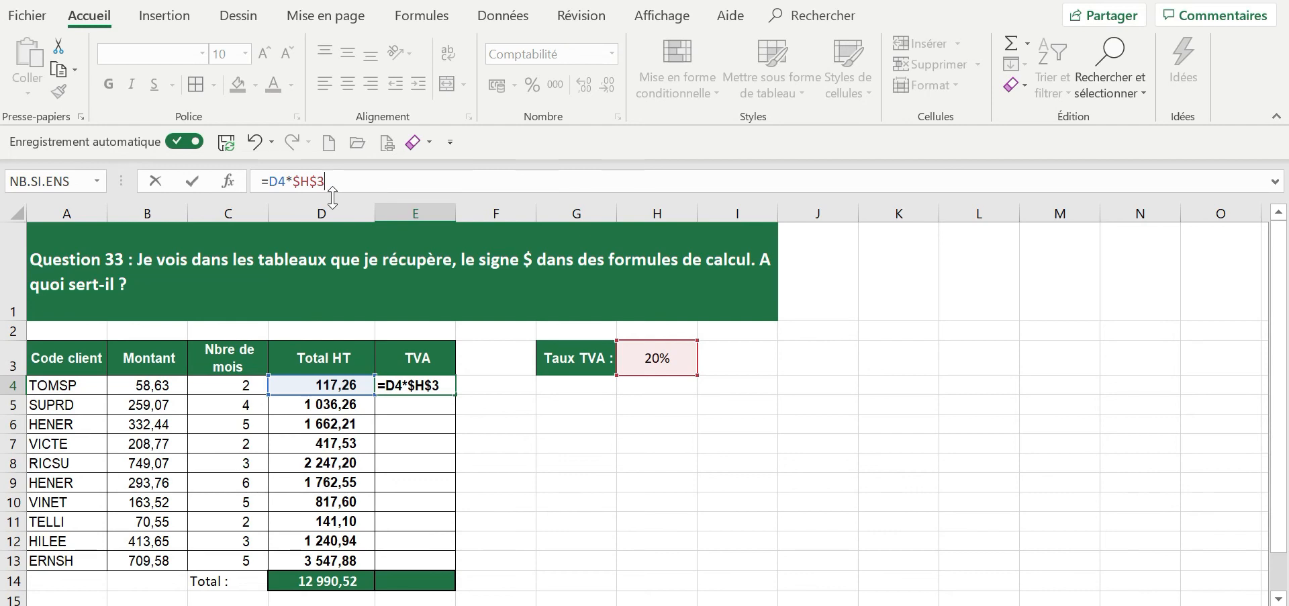
key(F4)
key(F4)
key(F4)
key(F4)
key(ctrl+Return)
double_click(456, 395)
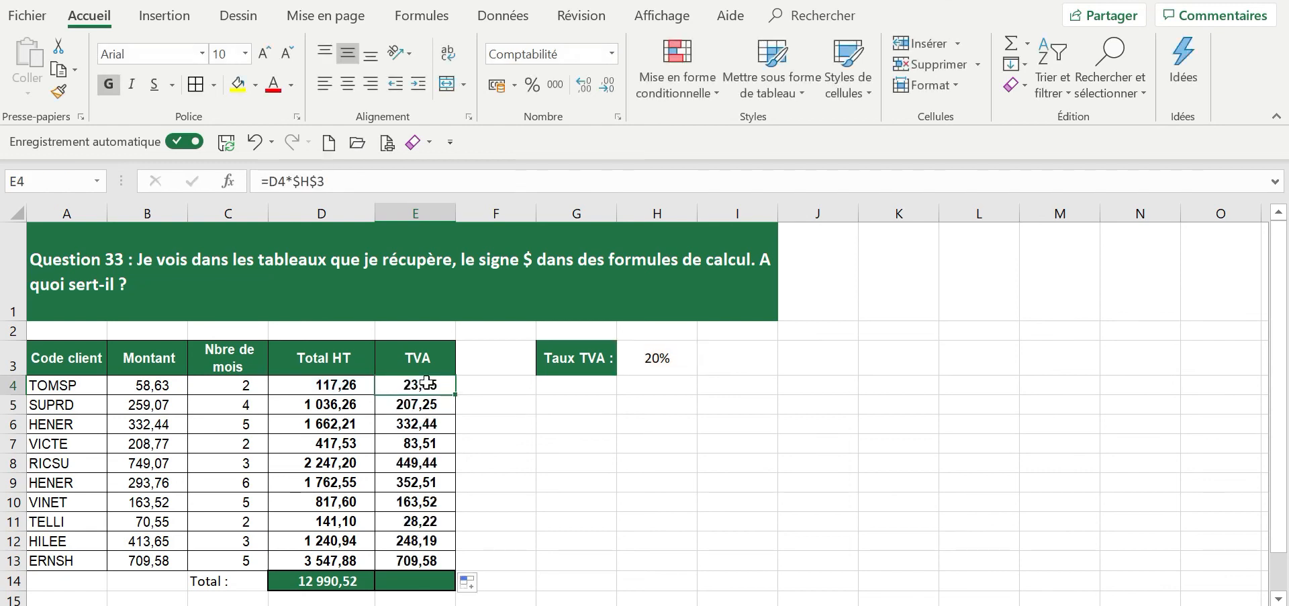
Change the TVA rate in H3 to 18%
click(670, 358)
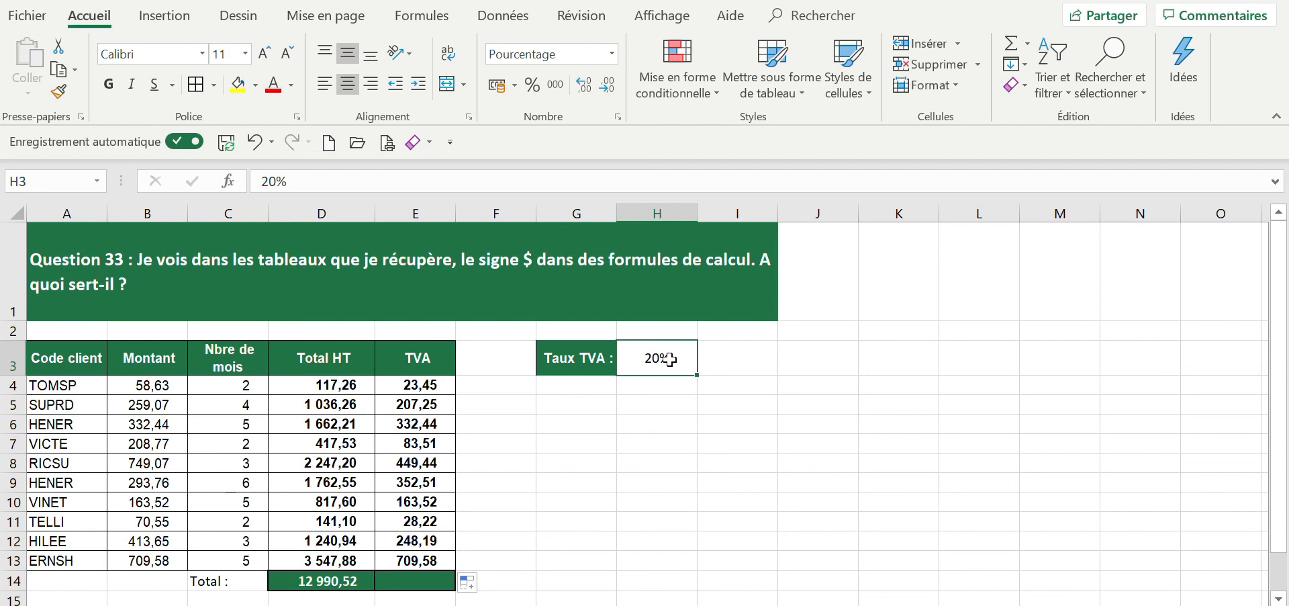
text(18)
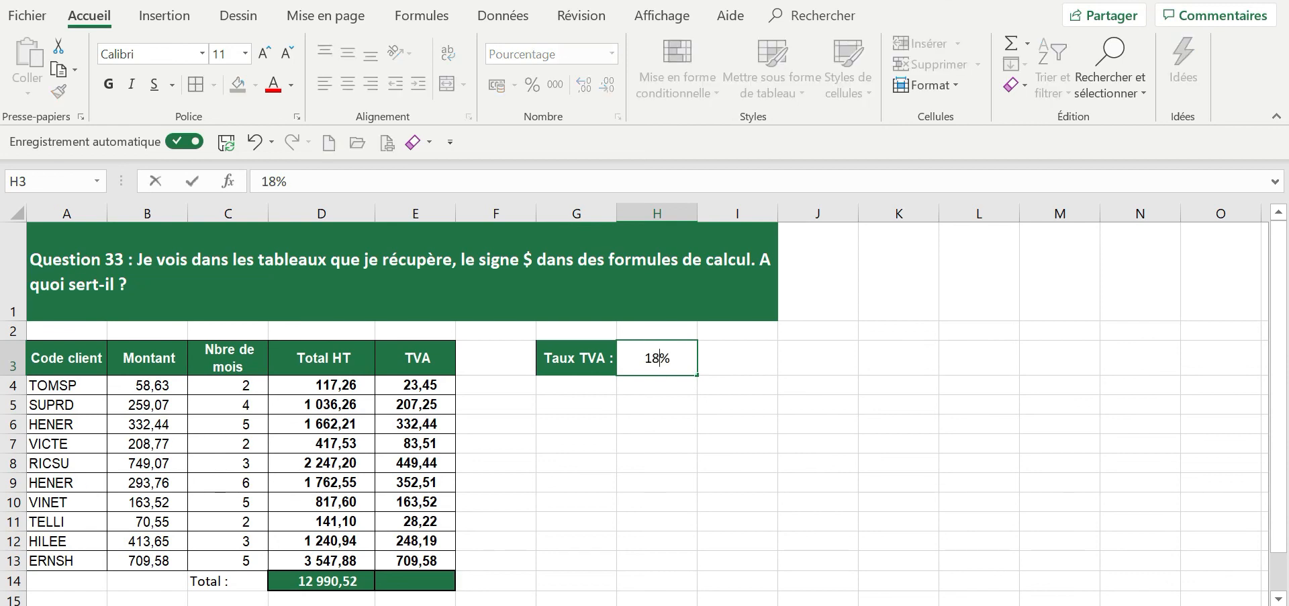
key(Return)
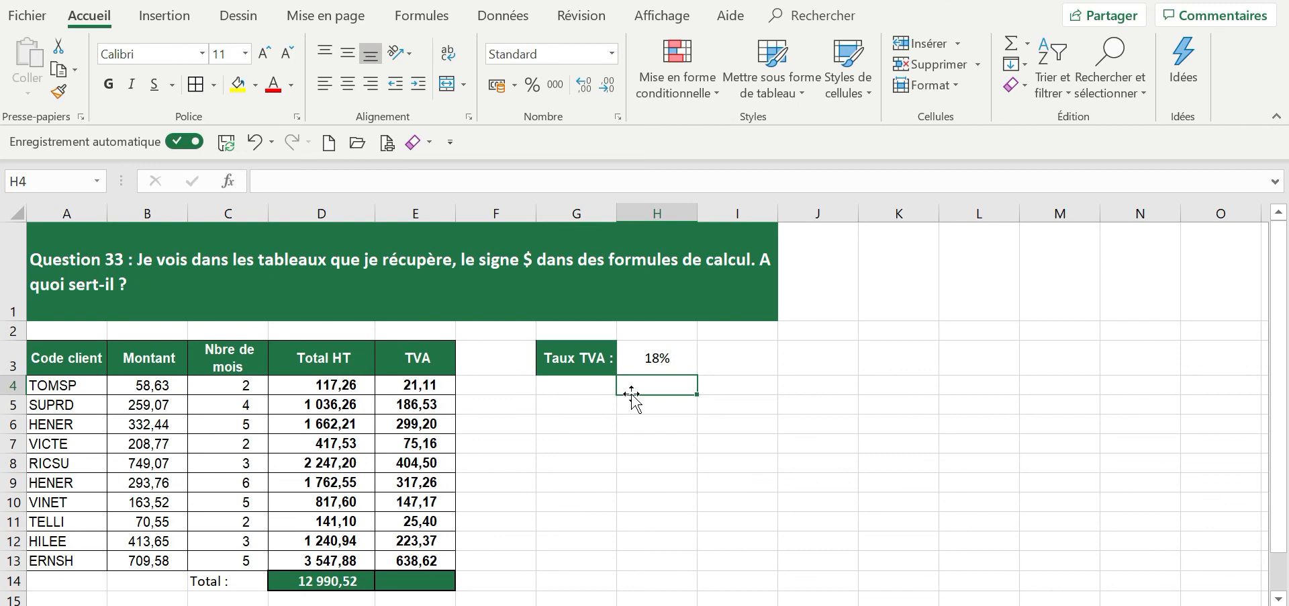
click(648, 358)
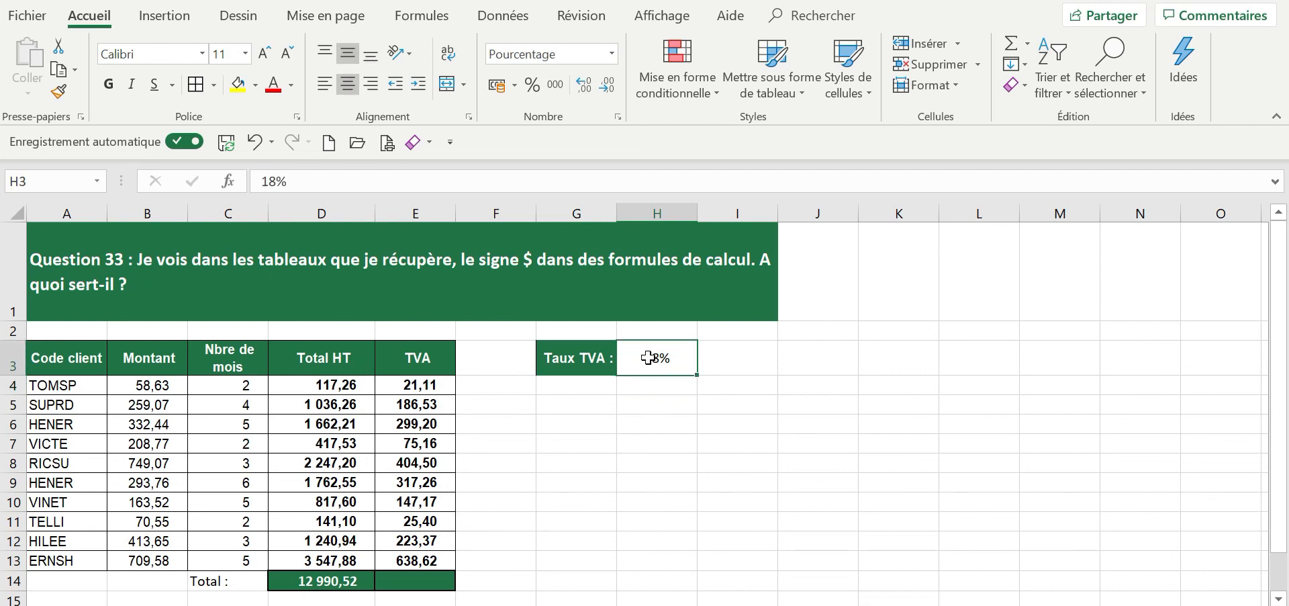